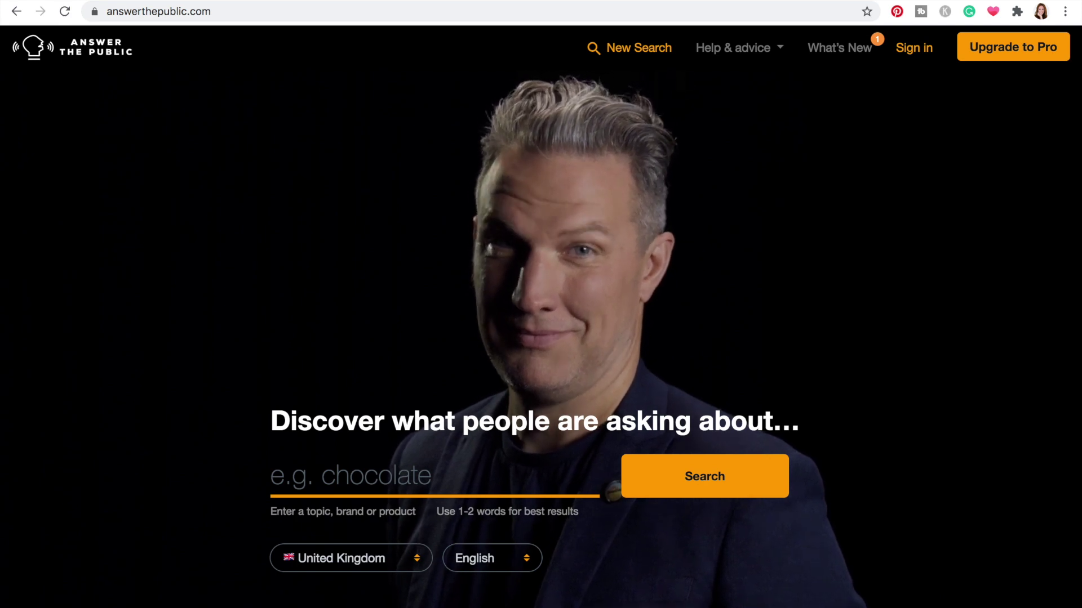
Step: Search AnswerThePublic for 'marriage counseling questions' and scroll down to the prepositions results
click(404, 476)
text(marriage counseling questions)
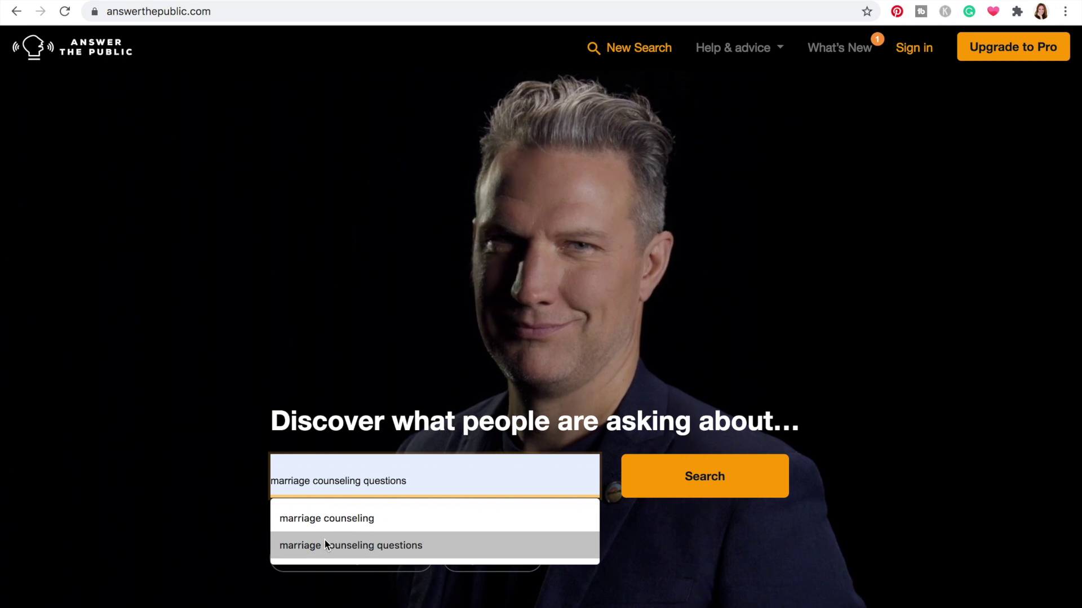
click(324, 545)
click(693, 476)
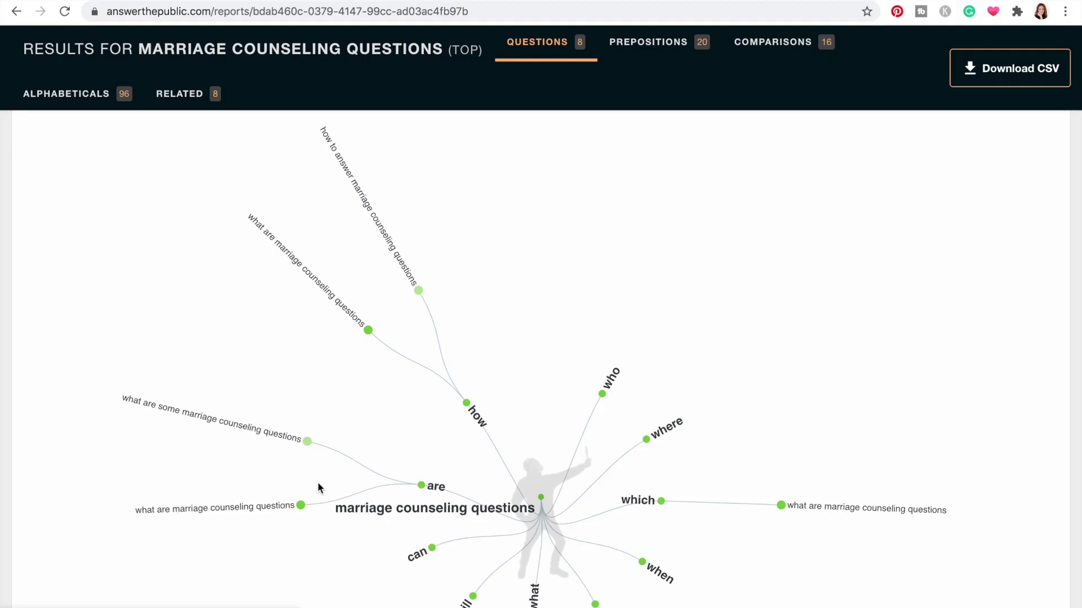
scroll(946, 377, down, 12)
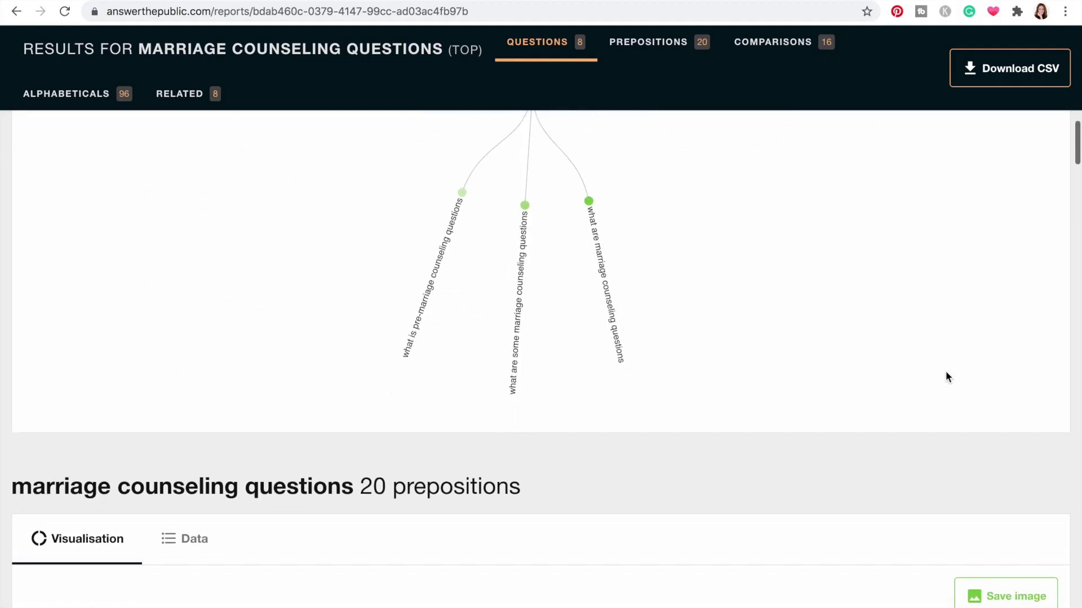
scroll(946, 376, down, 6)
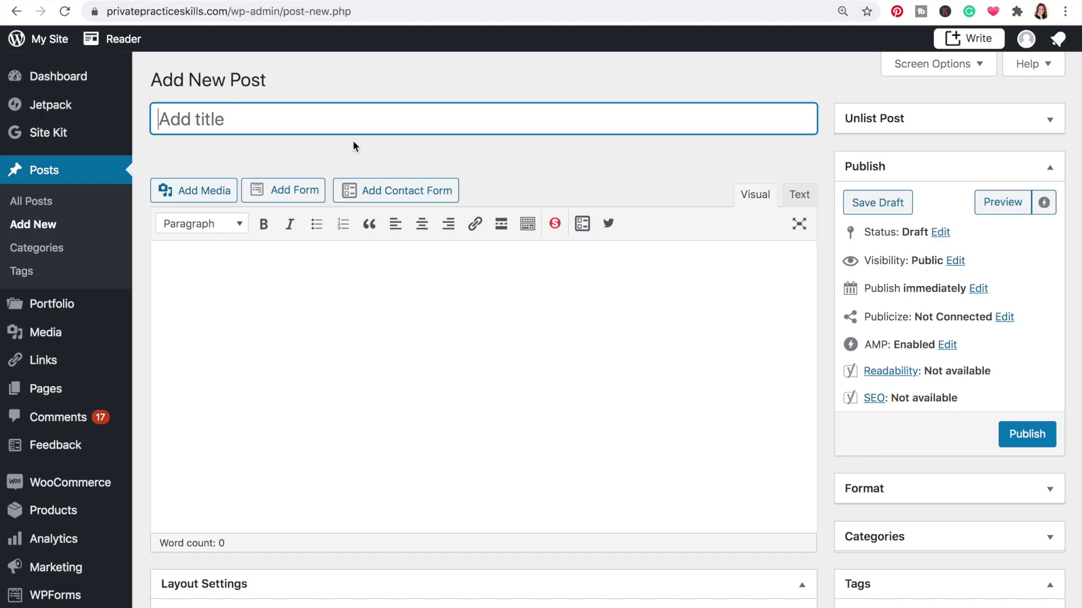
Step: Title the new post '5 Marriage Counseling Questions to Strengthen Your Relationship'
text(5 Marriage Counseling Questions to Strengthen Your Relationship)
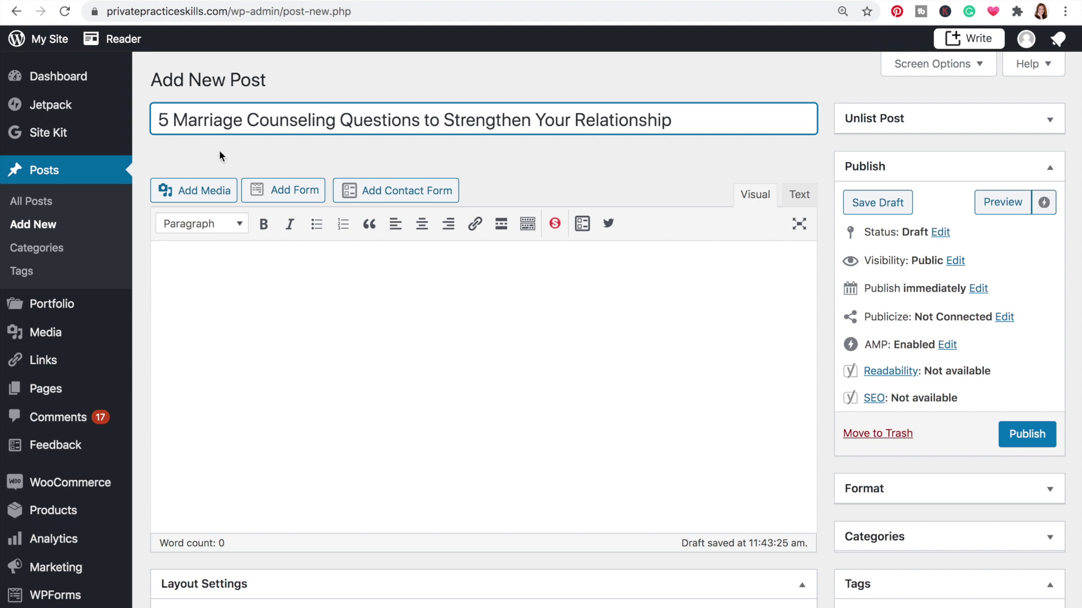
Step: Copy the post title into the body as a Heading 1 line
drag(201, 122, 415, 124)
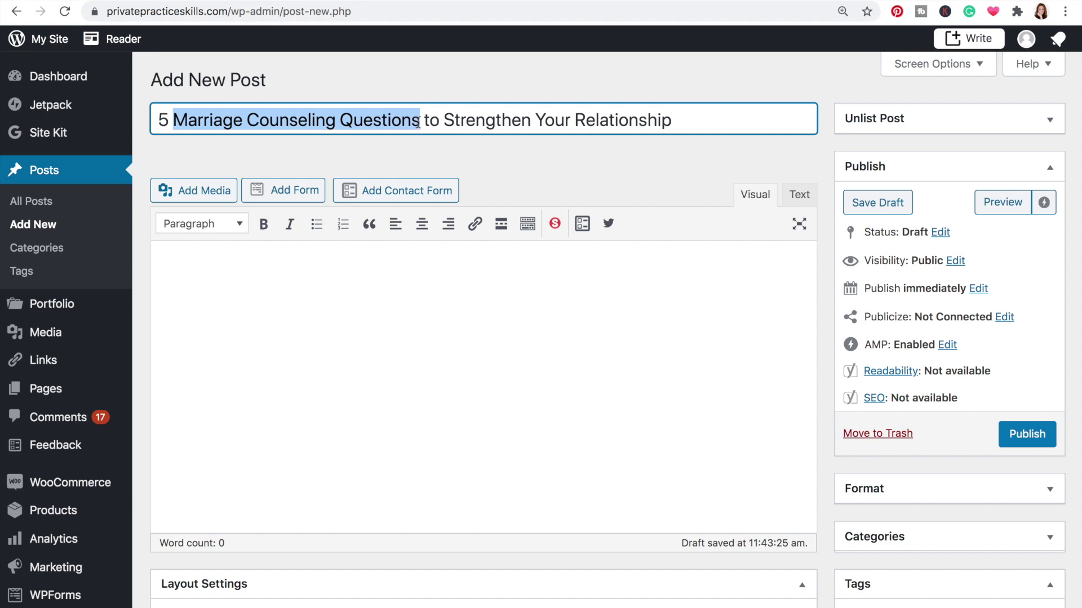
drag(160, 120, 171, 122)
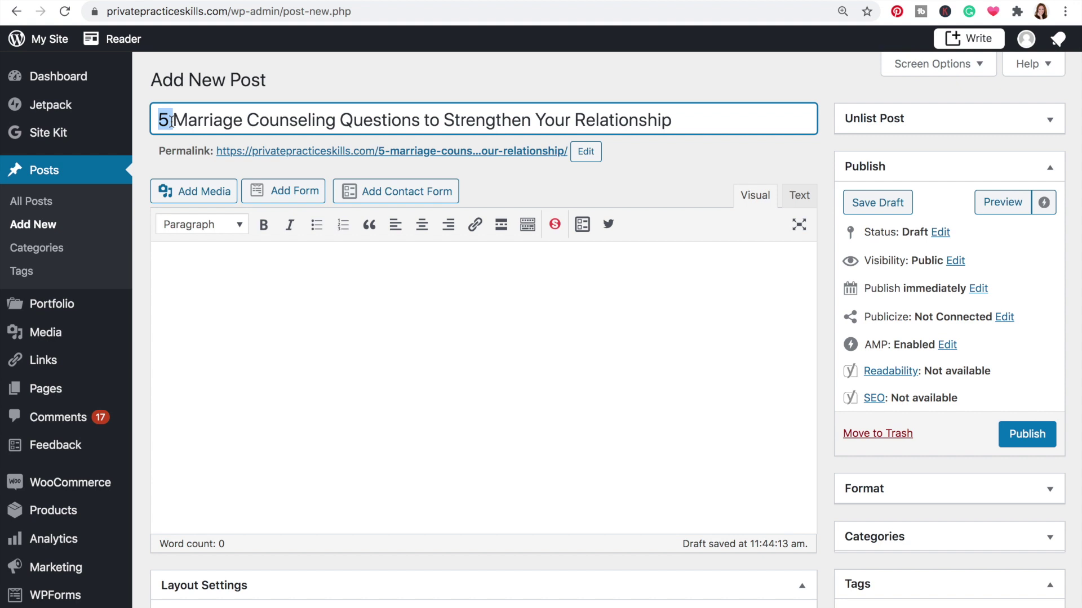
click(248, 431)
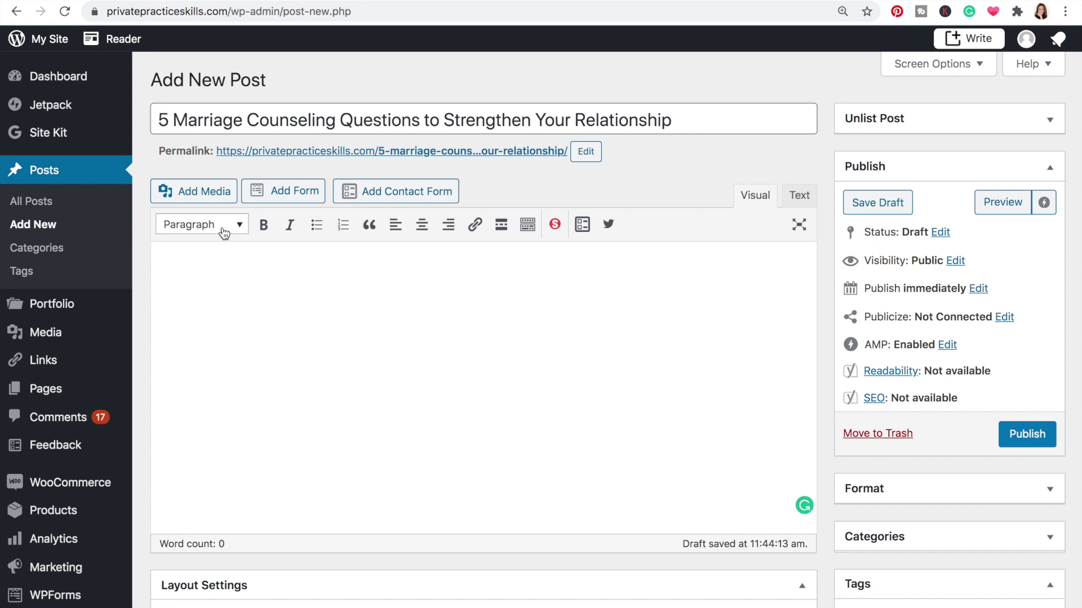
click(241, 226)
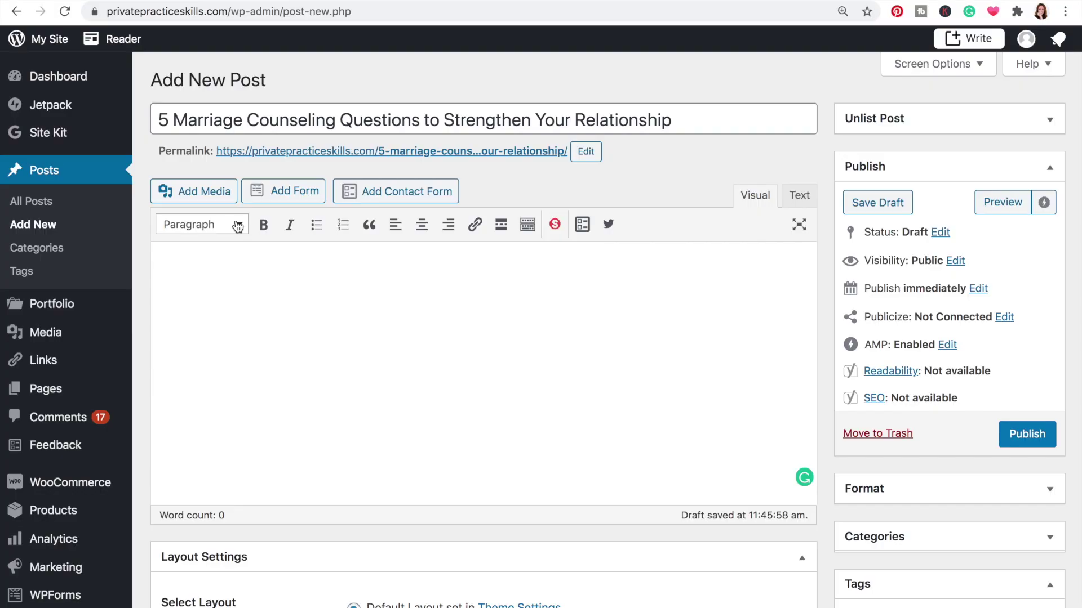
click(243, 280)
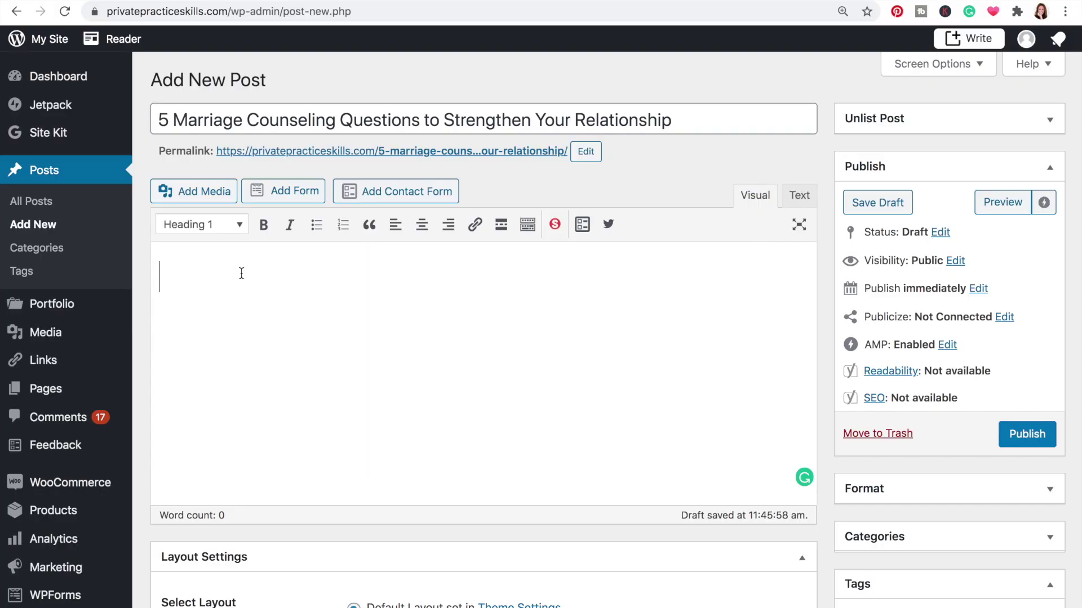
triple_click(357, 112)
key(ctrl+c)
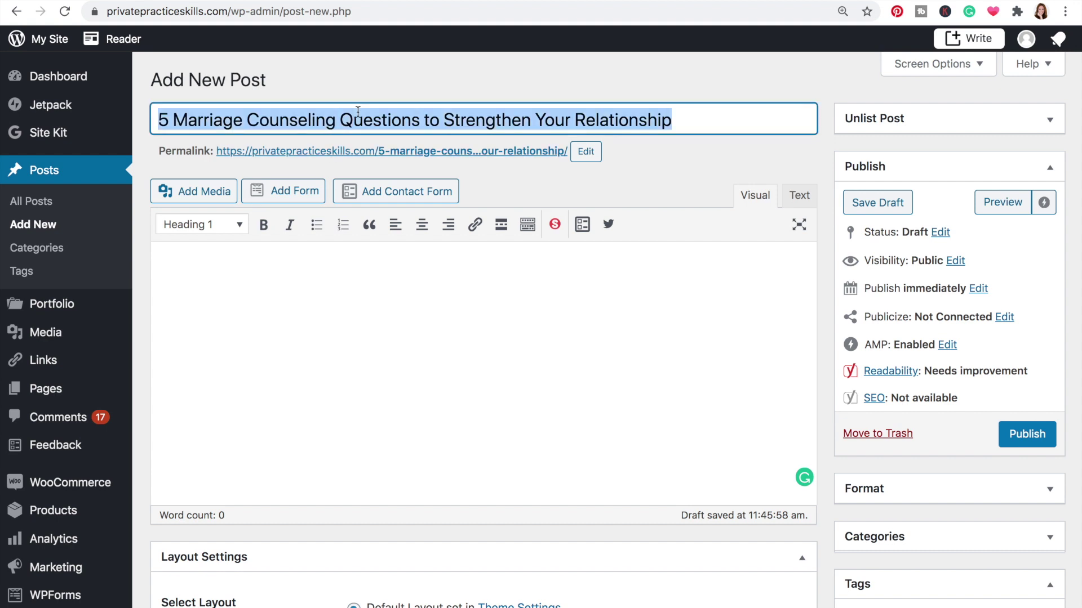
click(281, 254)
key(ctrl+v)
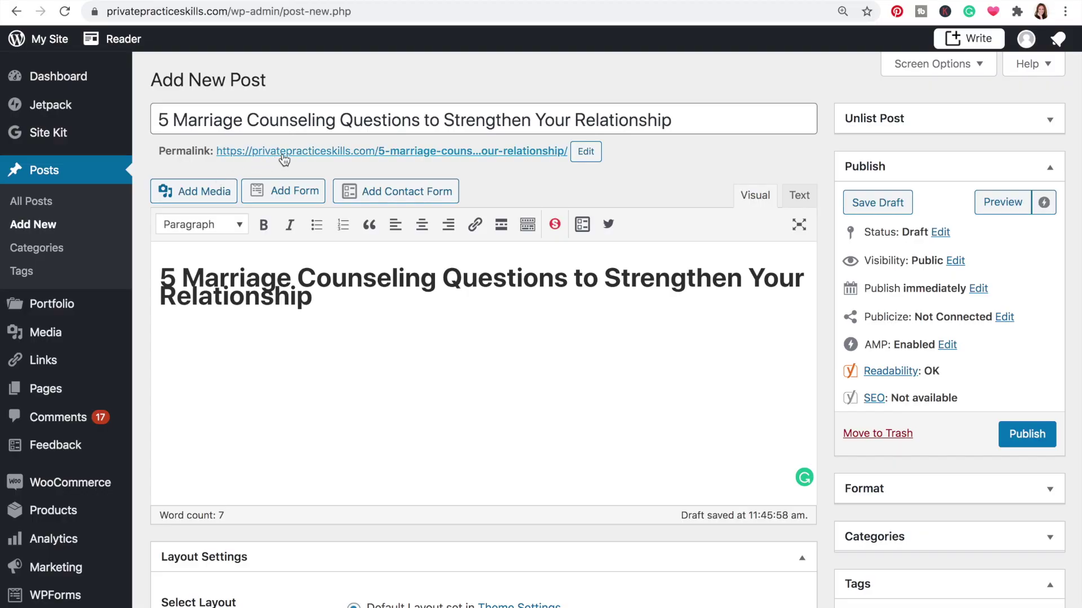
Step: Edit the permalink slug, removing the added 6/23/2020/ date so it stays title-based
click(583, 155)
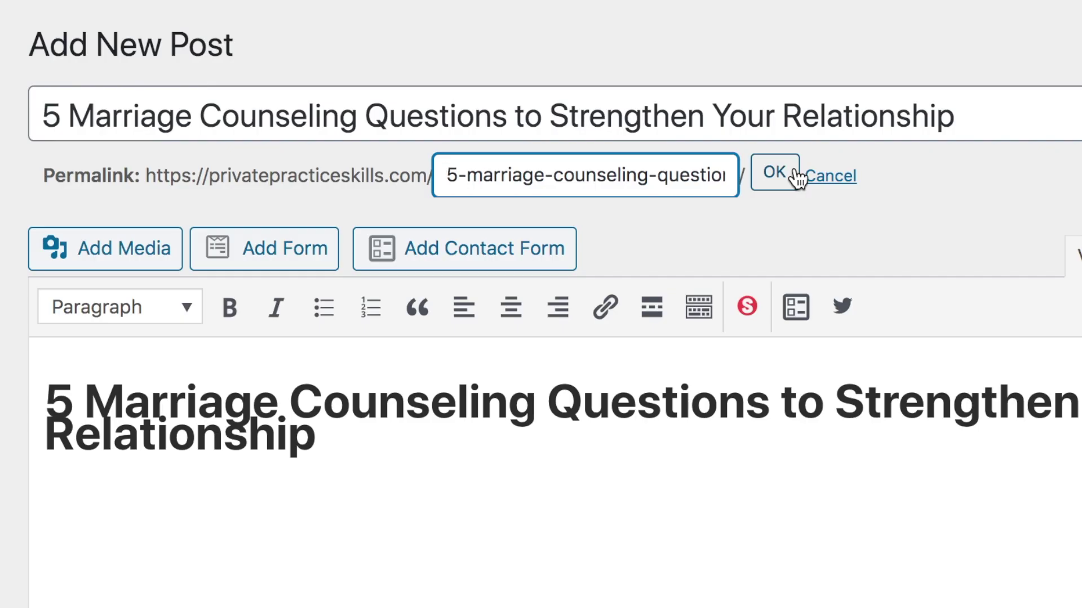
text(6/23/2020/)
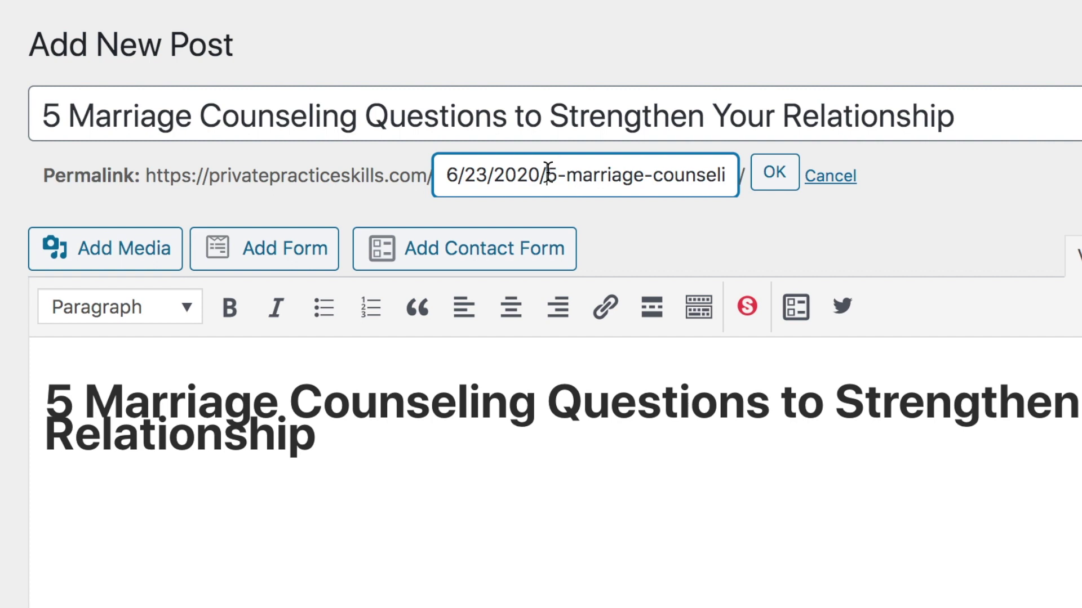
drag(548, 174, 441, 168)
key(BackSpace)
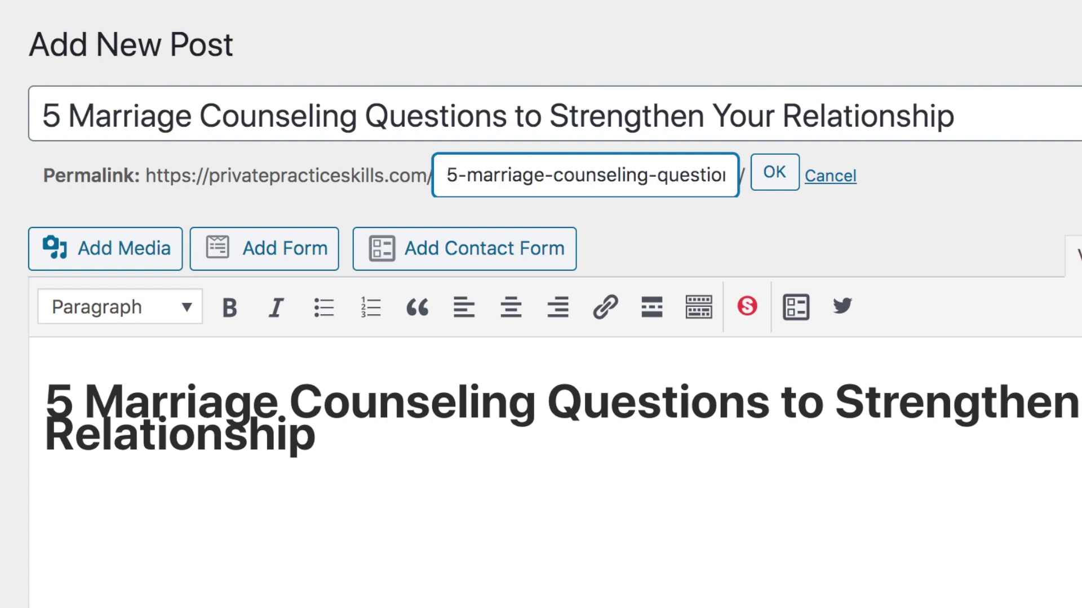
key(Right)
key(Right)
key(Right)
key(Right)
key(Right)
key(Right)
key(Right)
key(Right)
key(Right)
key(Right)
key(Right)
key(Right)
key(Right)
key(Right)
key(Right)
key(Right)
key(Right)
key(Right)
key(Right)
key(Right)
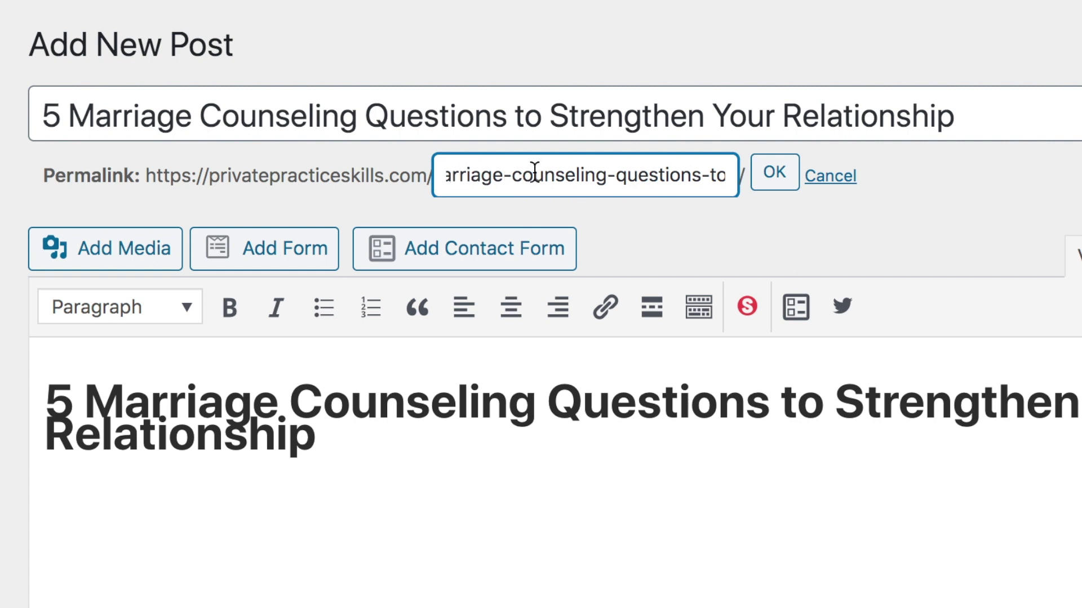
key(Left)
key(Left)
key(Left)
key(Left)
key(Left)
key(Left)
key(Left)
key(Left)
key(Left)
key(Left)
key(Left)
key(Left)
key(Left)
key(Left)
key(Left)
key(Left)
key(Left)
key(Left)
key(Left)
key(Left)
key(Right)
key(Right)
key(Right)
key(Right)
key(Right)
key(Right)
key(Right)
key(Right)
key(Right)
key(Right)
key(Right)
key(Right)
key(Right)
key(Right)
key(Right)
key(Right)
key(Right)
key(Right)
key(Right)
key(Right)
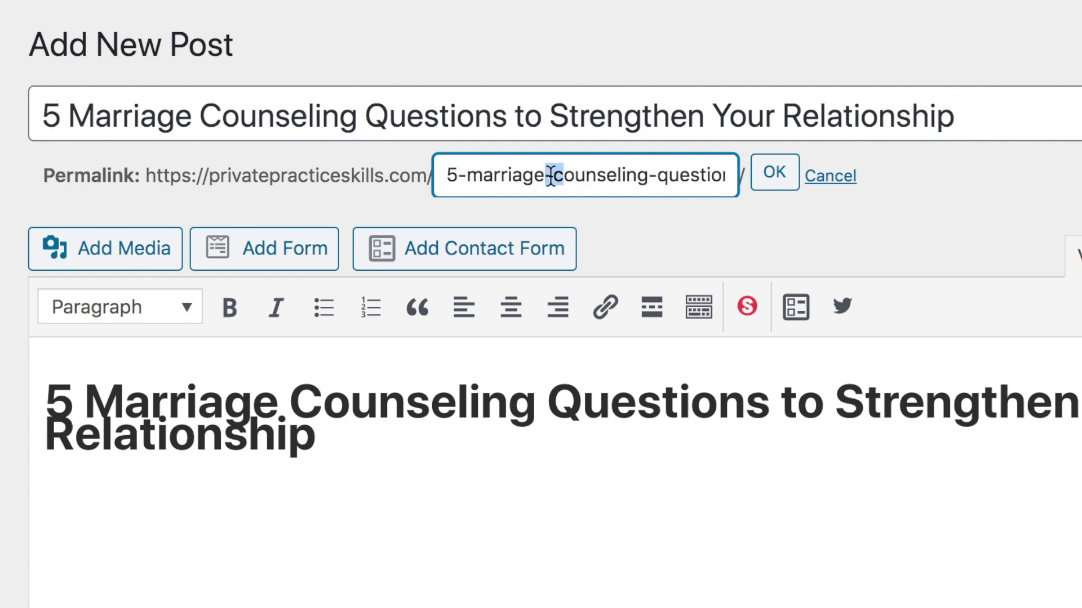
click(668, 470)
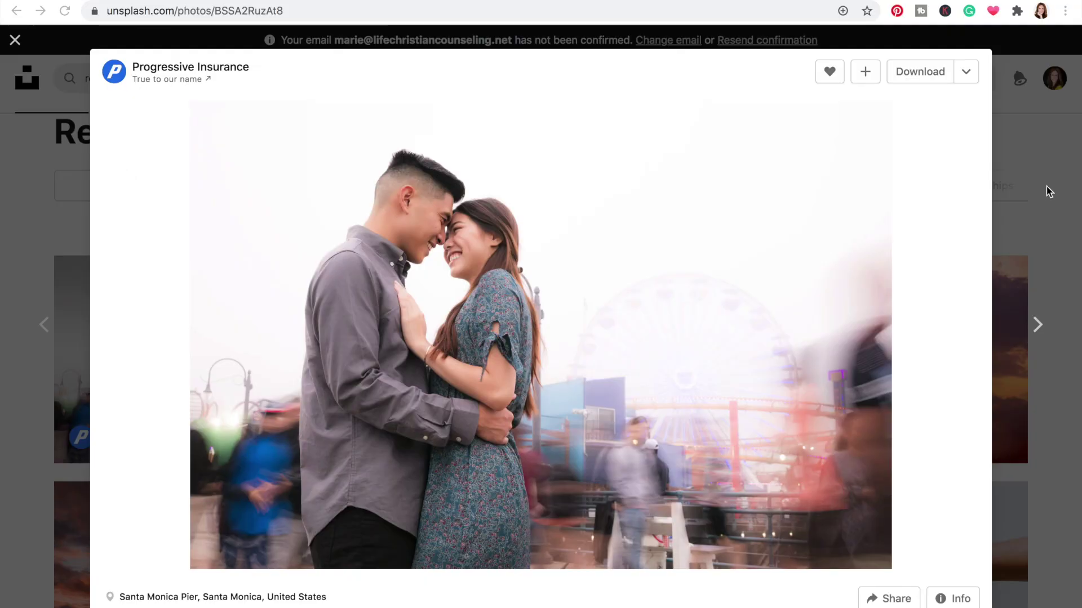
Step: Download the Santa Monica Pier couple photo and rename it marriage-counseling-questions.jpg
click(932, 72)
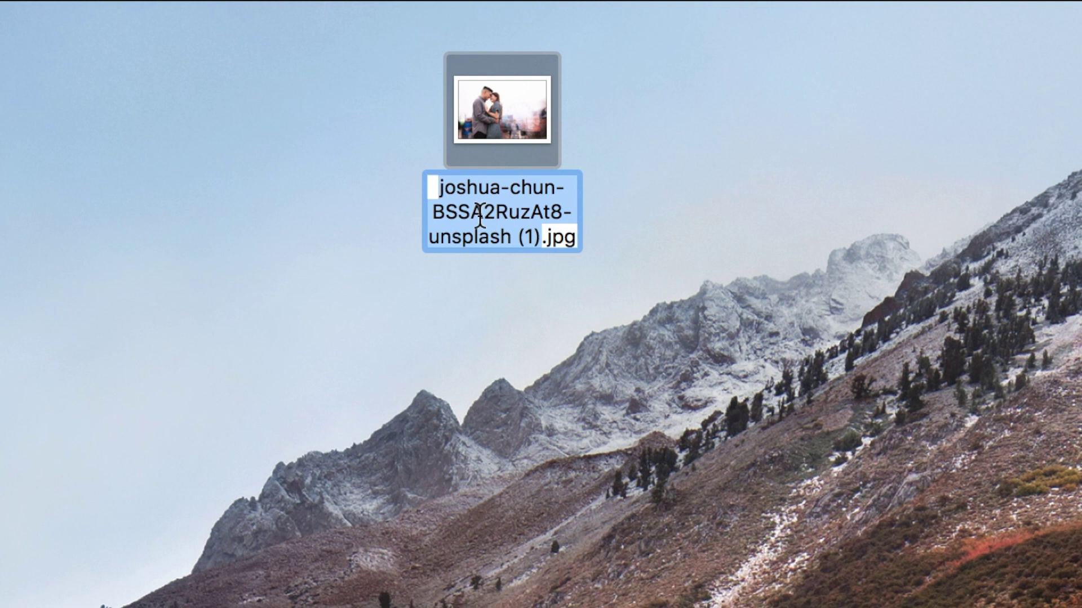
text(marriage-cpu)
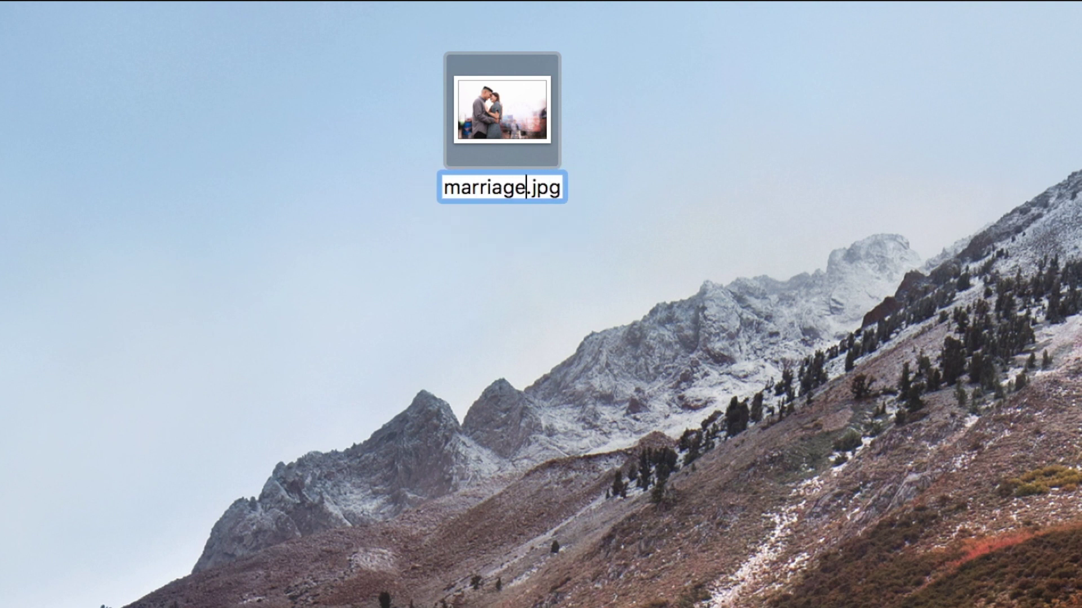
key(BackSpace)
key(BackSpace)
text(ounseling-questions)
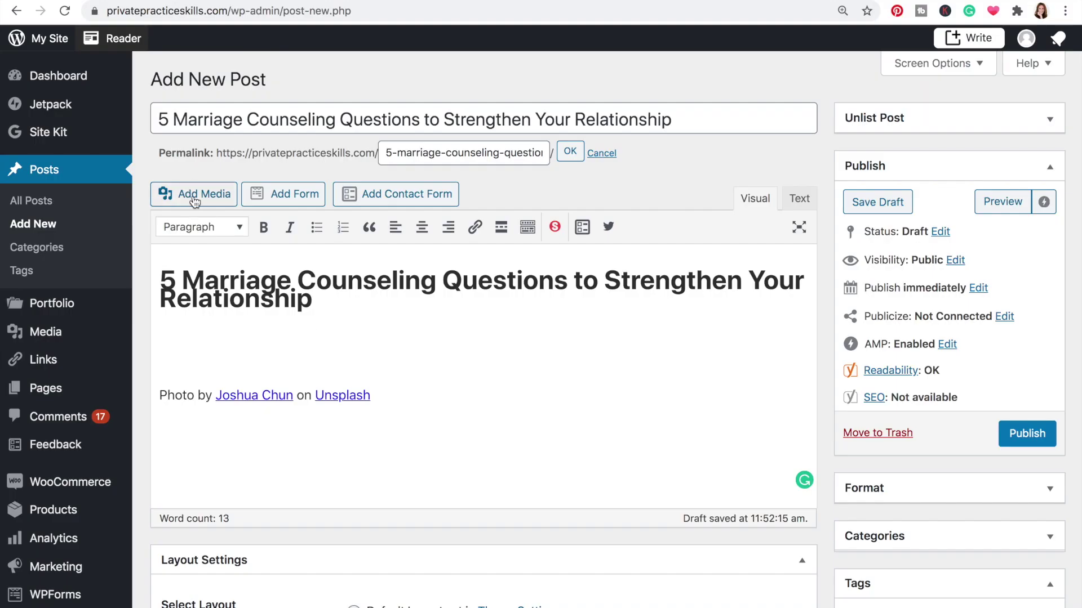
Step: Upload marriage-counseling-questions.jpg from the Desktop through Add Media's Upload Files tab
click(194, 201)
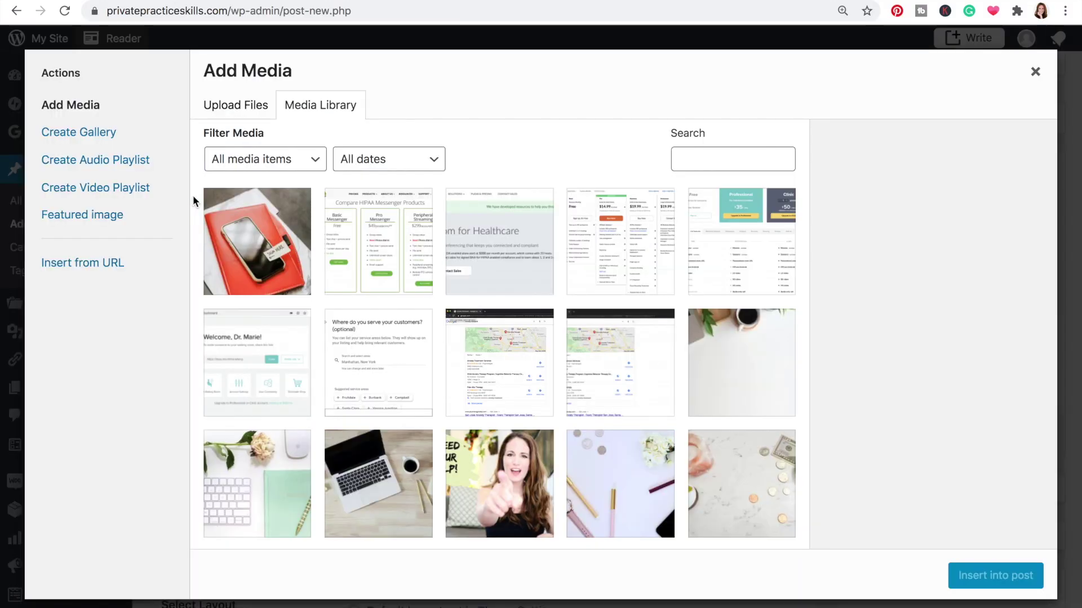
click(232, 110)
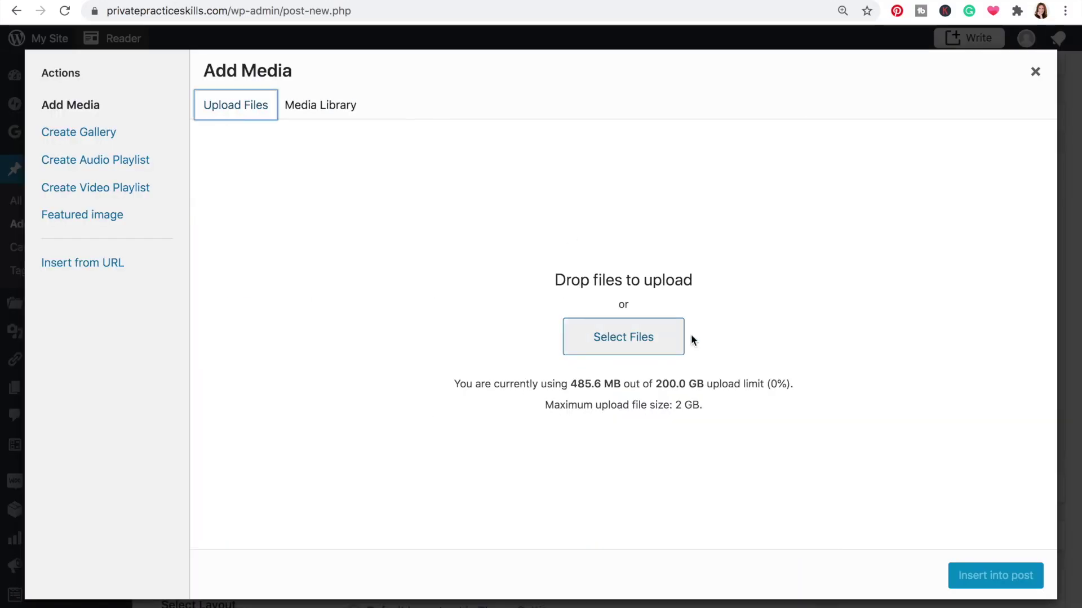
click(635, 346)
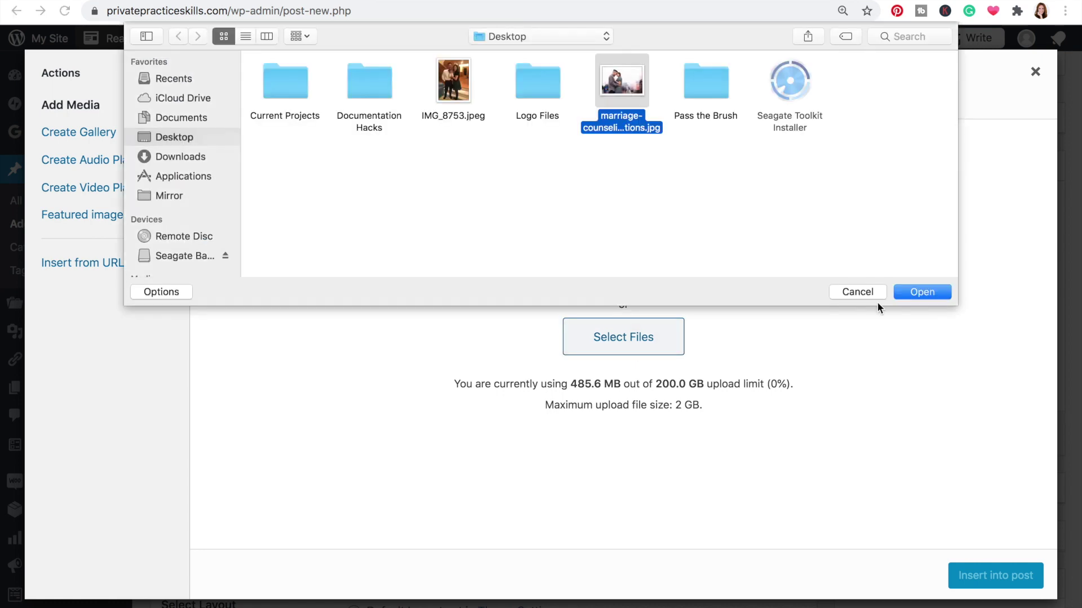
click(922, 291)
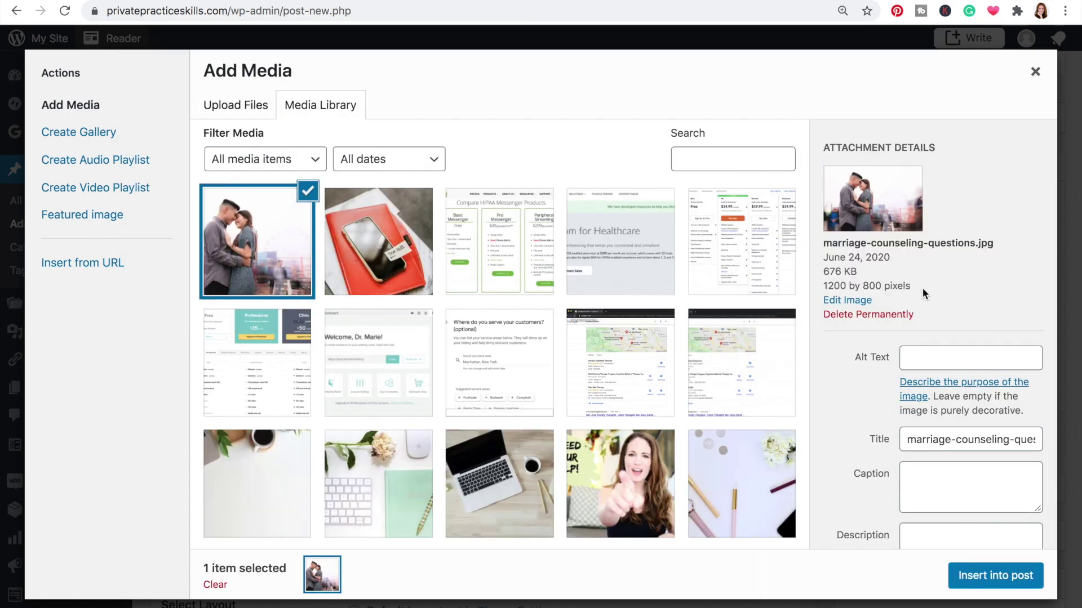
click(907, 361)
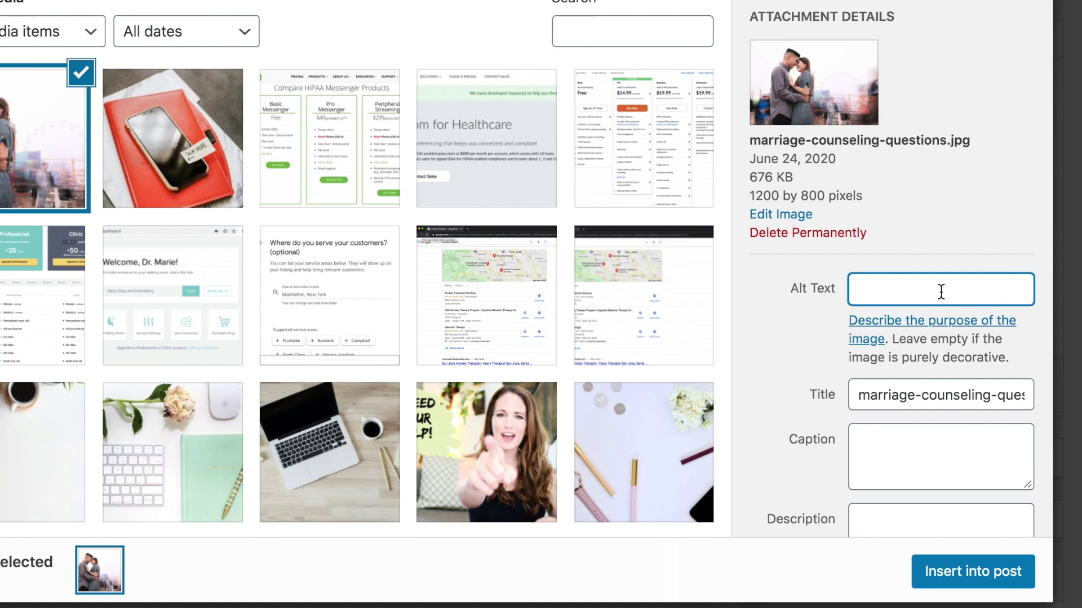
Step: Give the photo alt text 'marriage counseling questions' and insert it into the post
text(ge counseling questions)
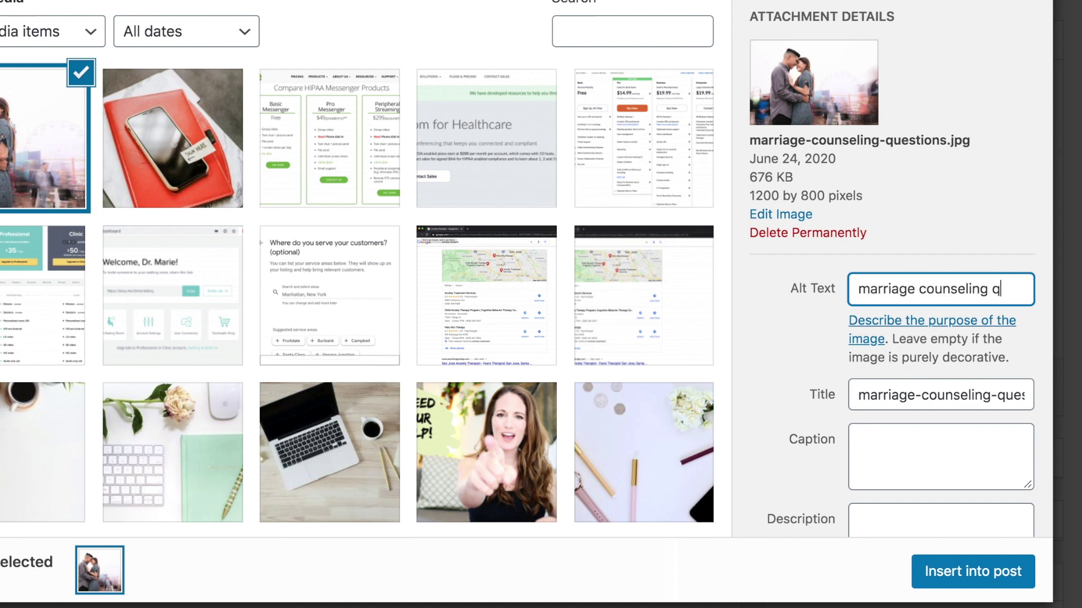
click(960, 570)
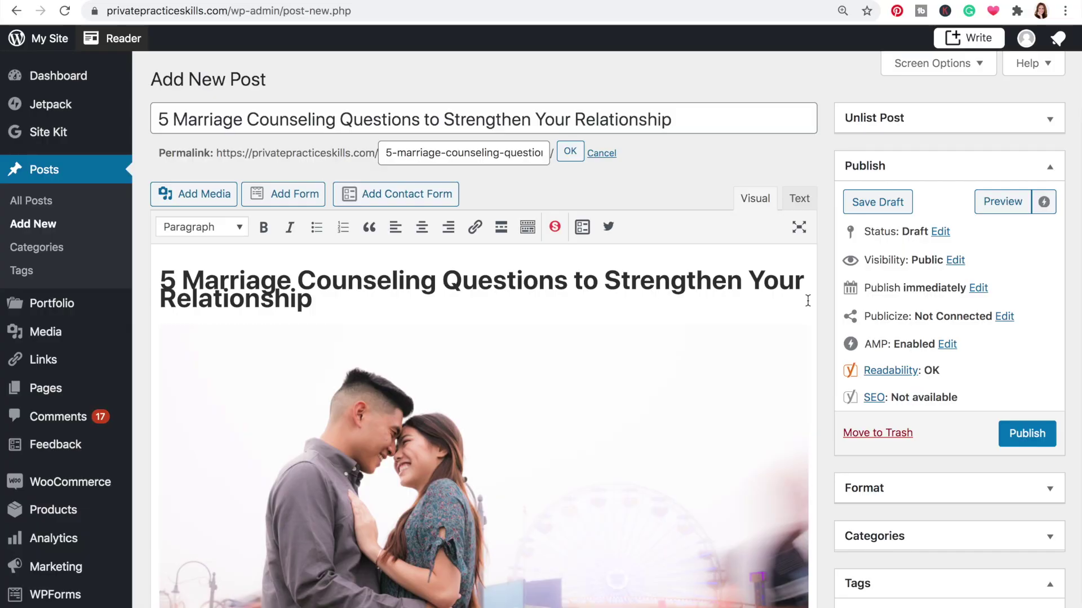
Step: Write the Yoast meta description: 'Here are the top 5 marriage counseling questions to strengthen your relationship from…'
scroll(806, 305, down, 15)
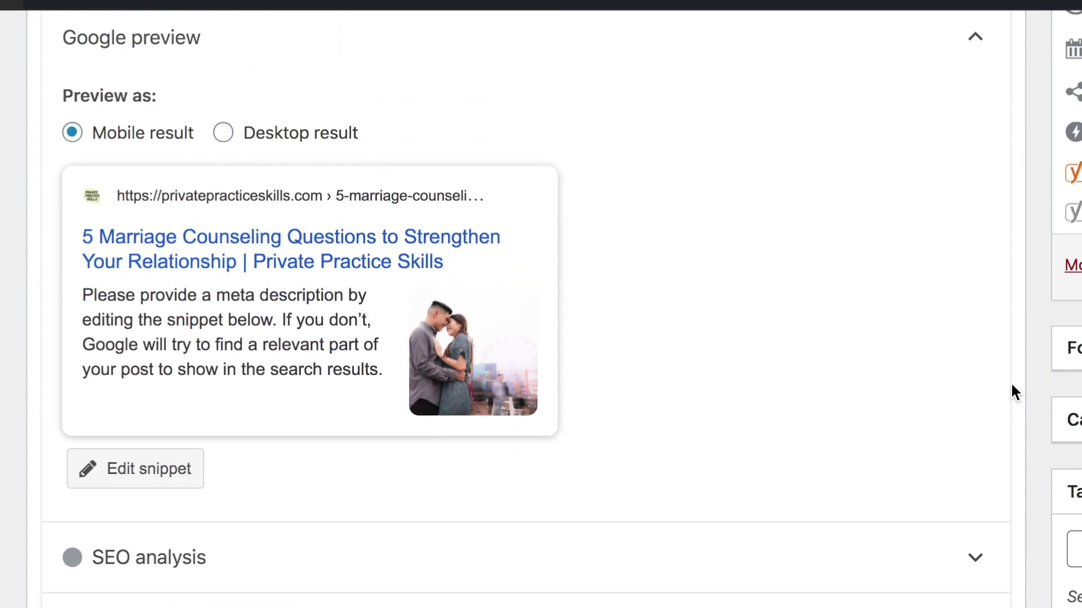
click(138, 483)
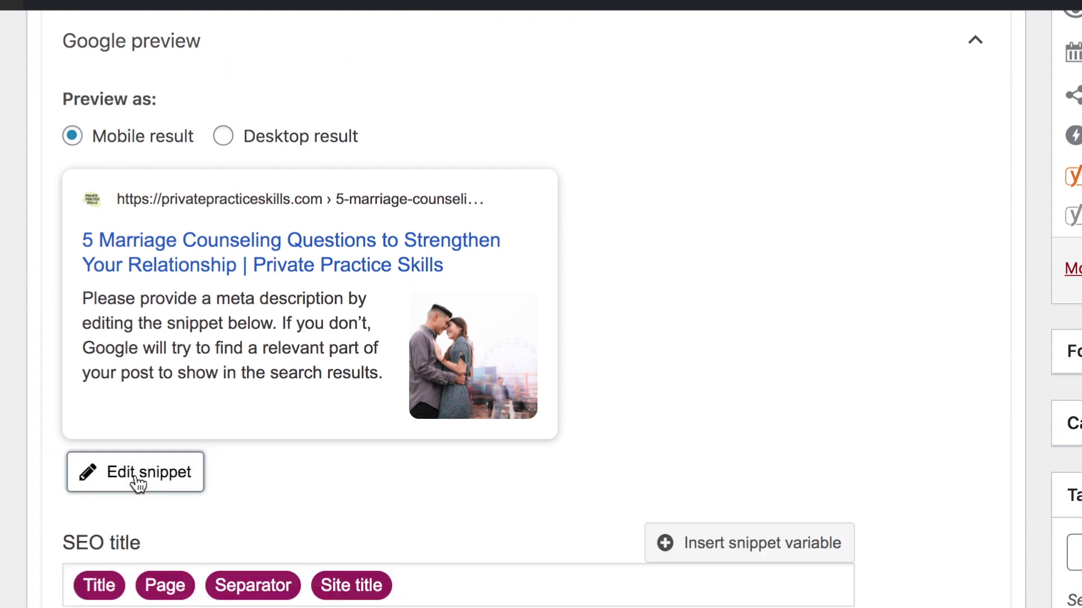
click(434, 503)
text(Here are the top 5 marriage counseling questions to strengthen your relationship from a couples counselor, plus tools to grow your relationship!)
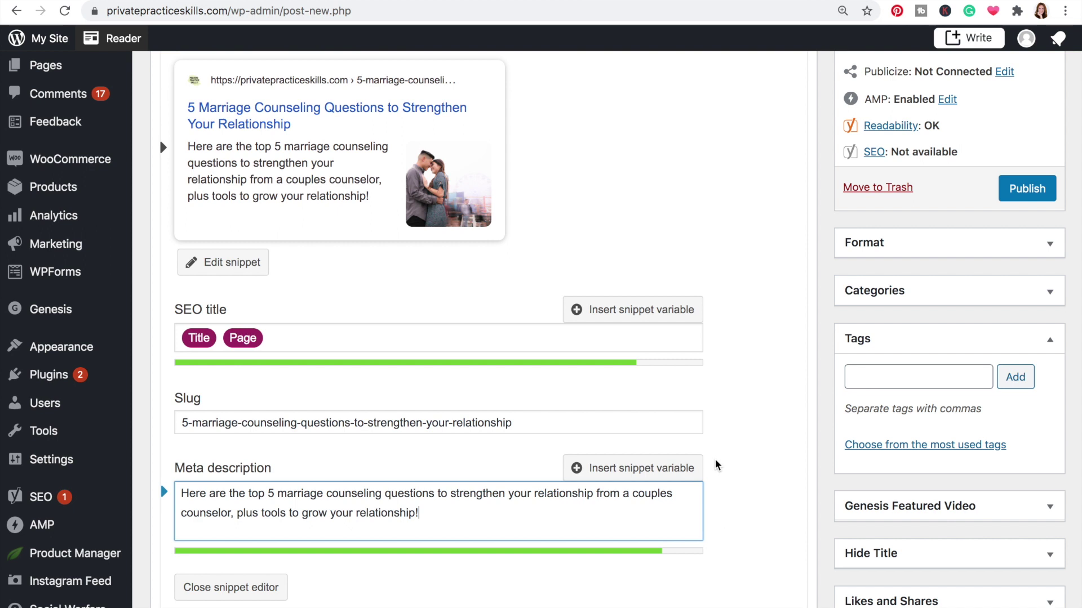
scroll(716, 465, up, 1)
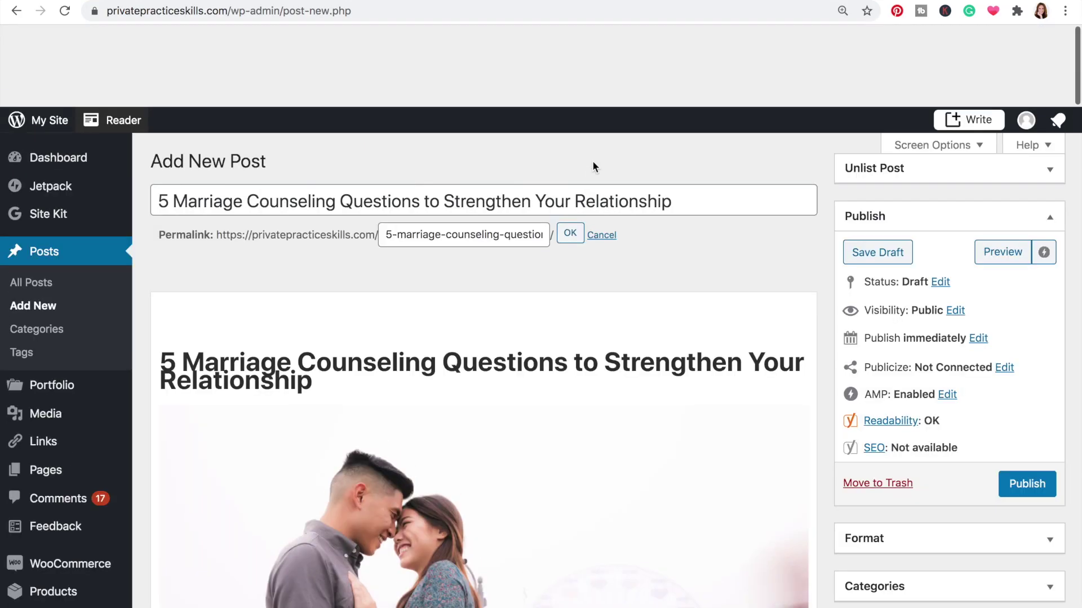
scroll(593, 161, down, 3)
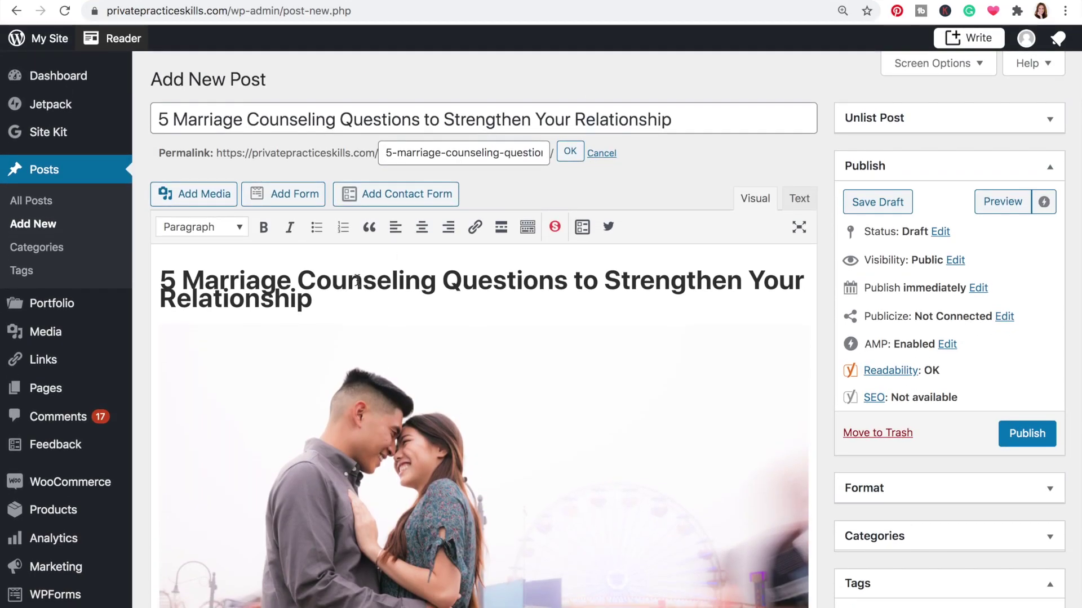
scroll(356, 280, down, 1)
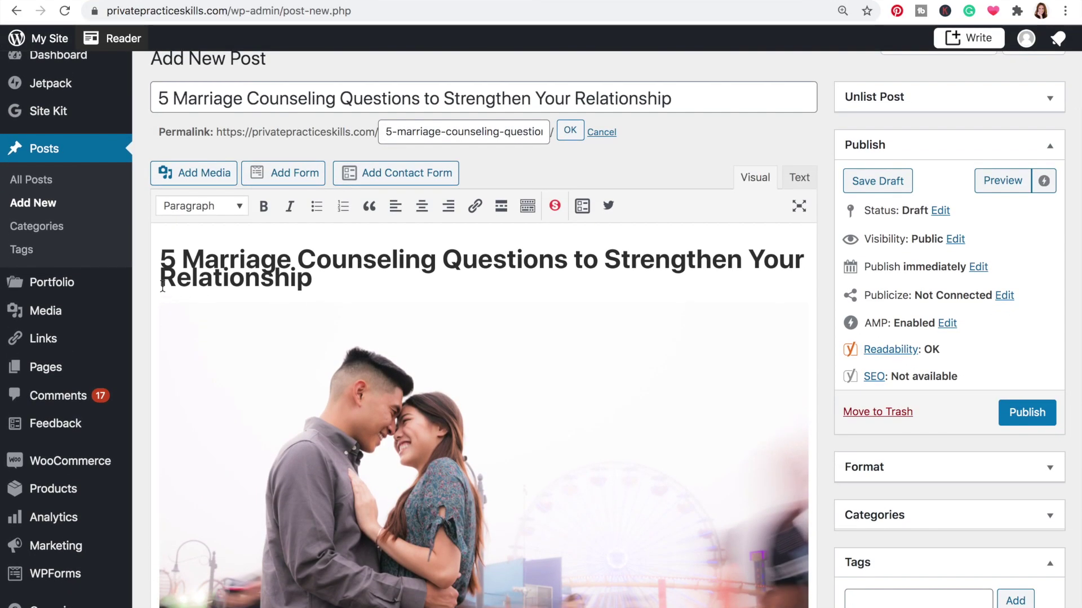